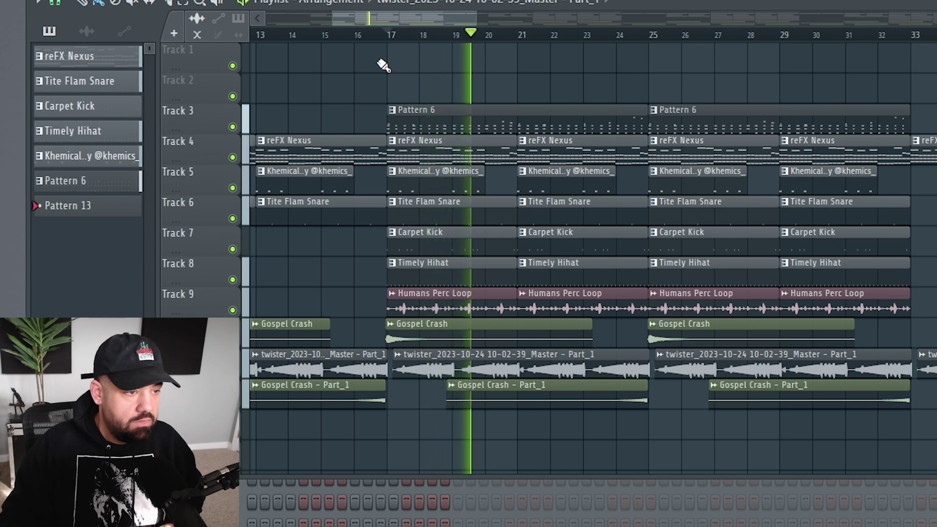
scroll(366, 188, down, 3)
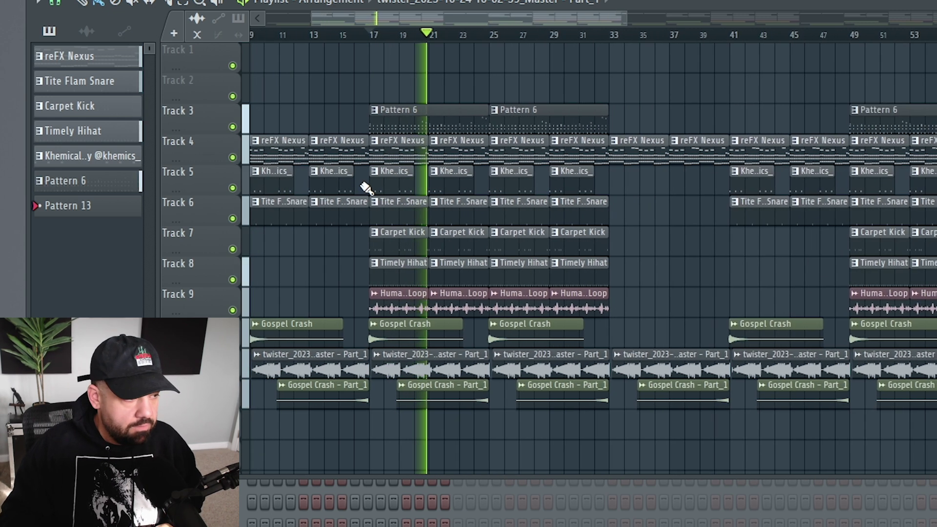
Bring the Mixer up over the zoomed-out Playlist with F9
key(F9)
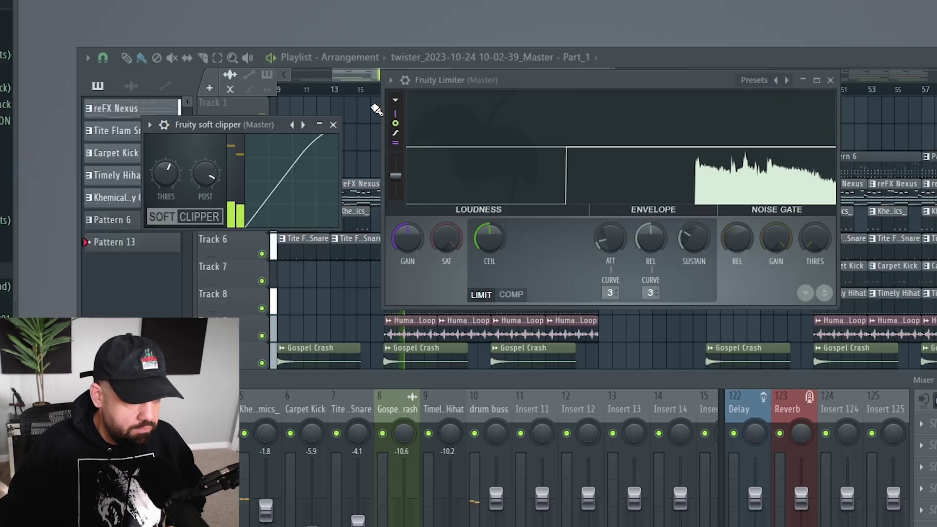
Nudge the Fruity Limiter window slightly right beside the Soft Clipper
drag(609, 89, 636, 92)
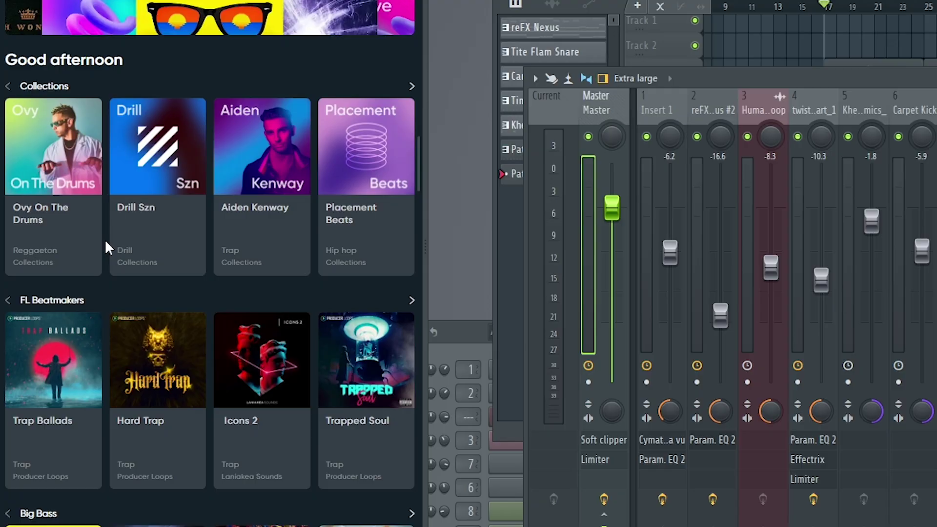
scroll(105, 240, down, 1)
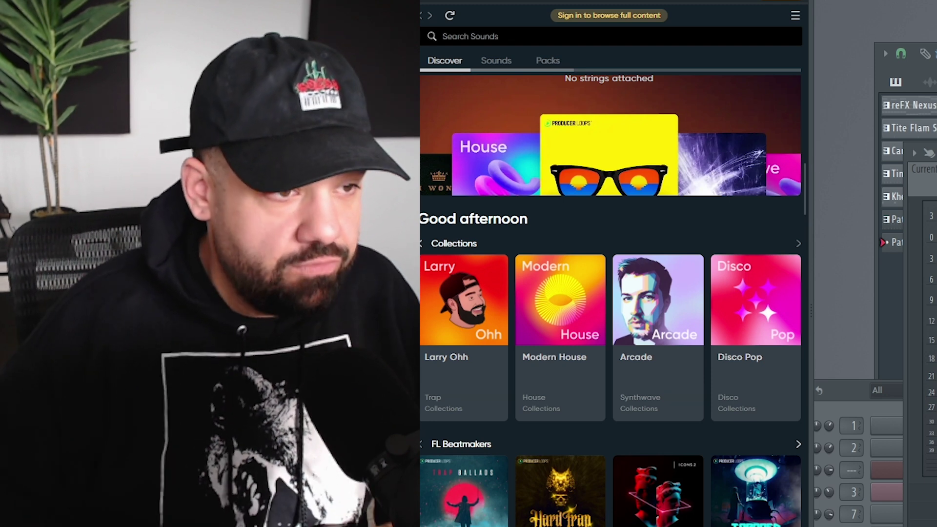
Narrow the FL Cloud browser and bring the Mixer back beside it
drag(805, 150, 785, 153)
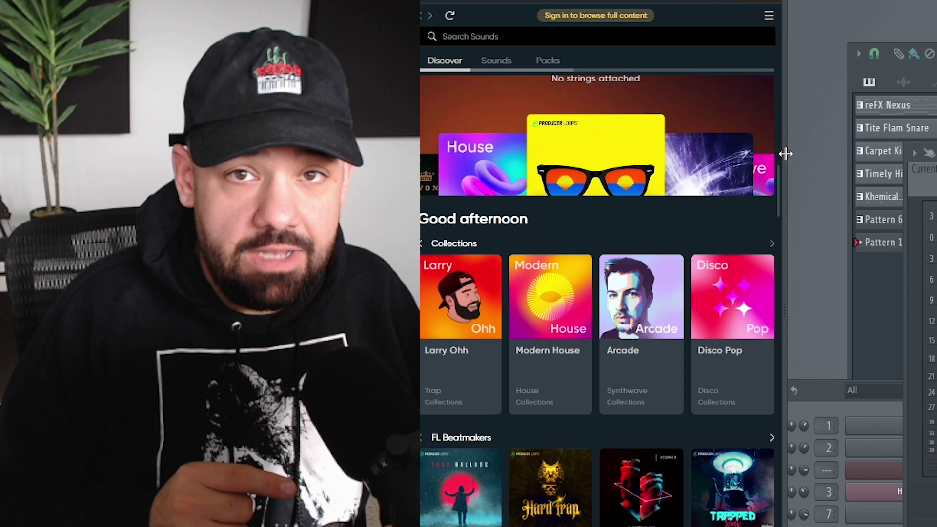
scroll(554, 407, up, 3)
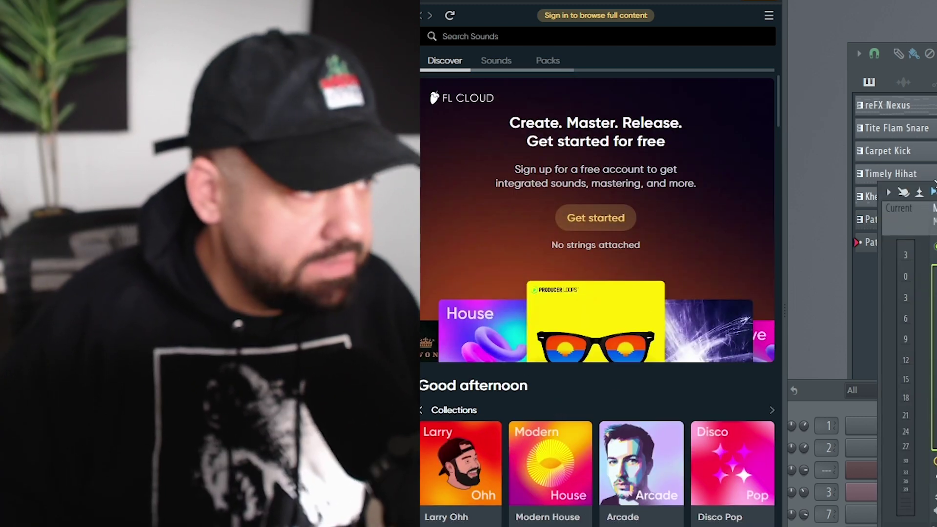
key(F9)
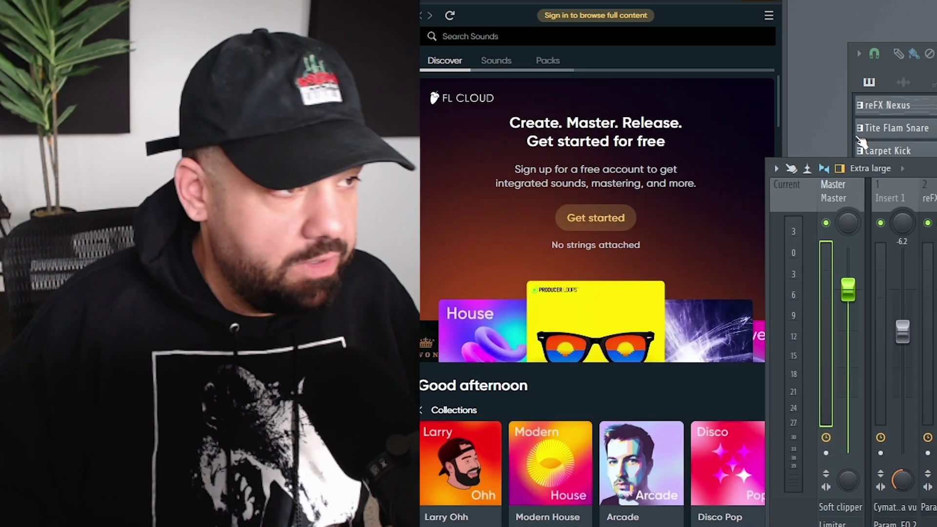
Narrow the FL Cloud browser further and download the Mastering feature
drag(782, 153, 689, 153)
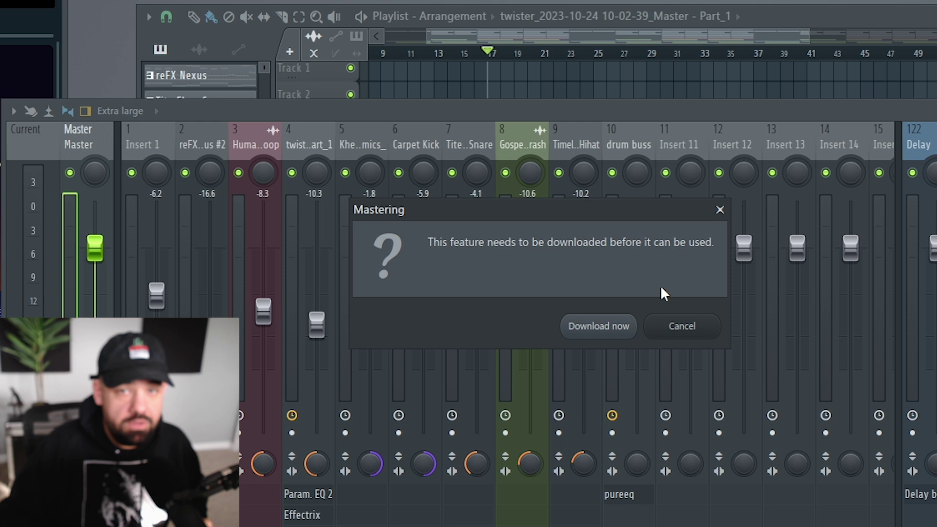
click(598, 326)
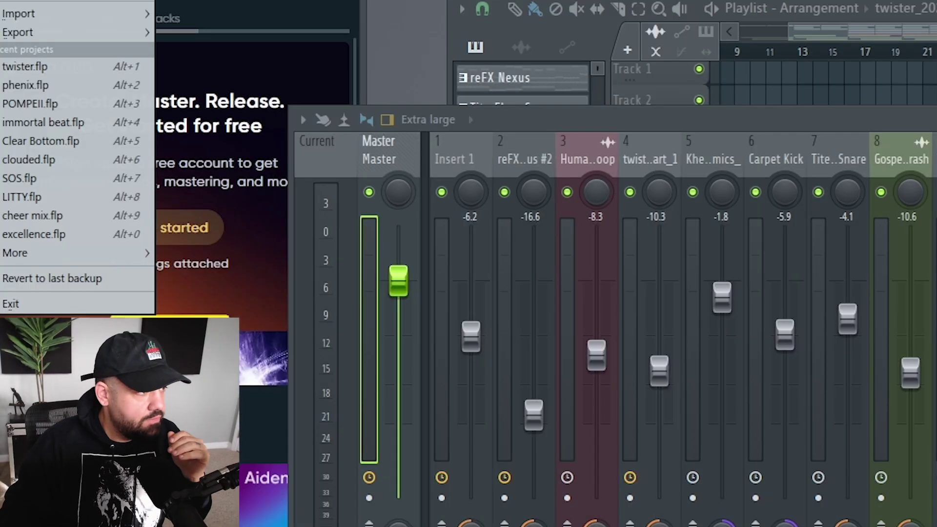
mouse_move(20, 32)
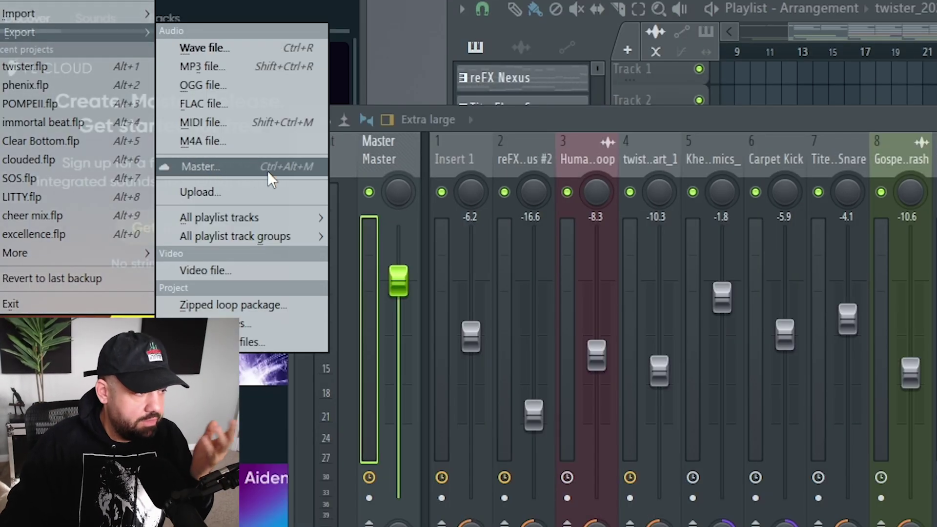
Start a Master export and set its Tail mode to Leave remainder
click(286, 173)
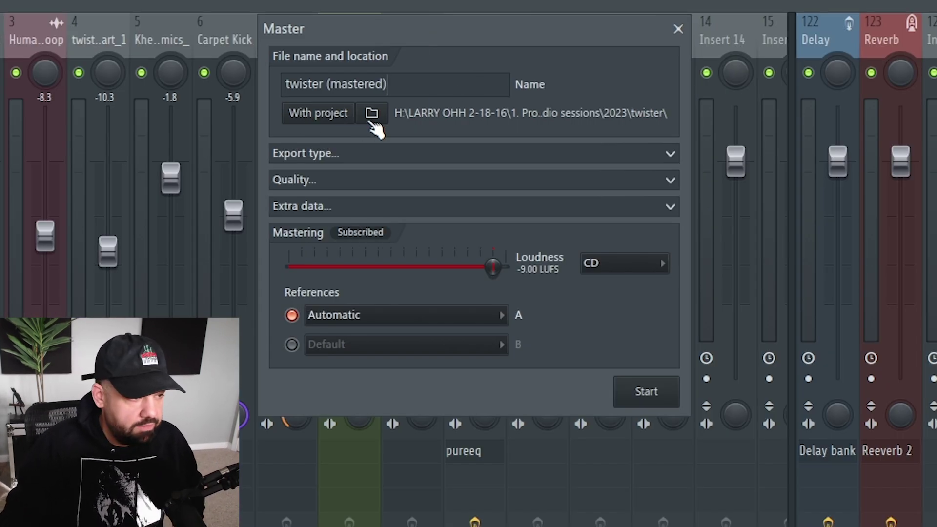
click(363, 156)
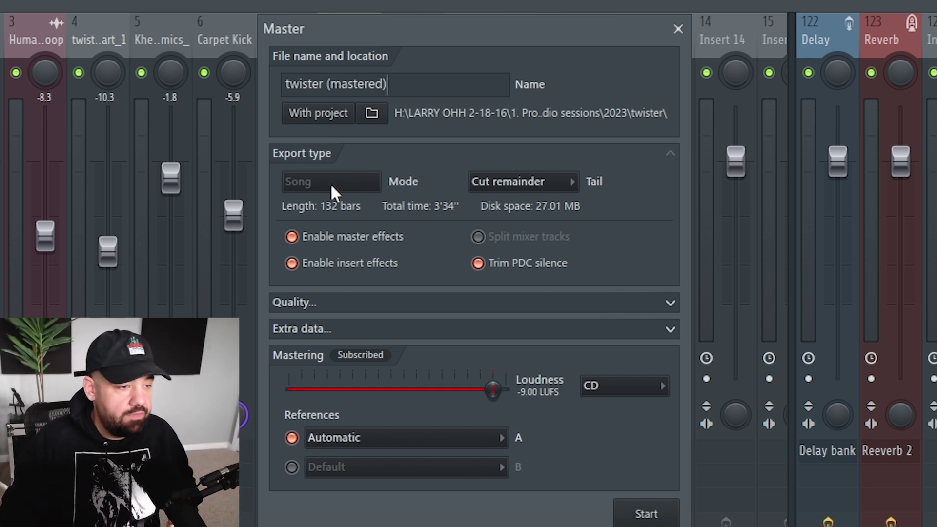
click(568, 183)
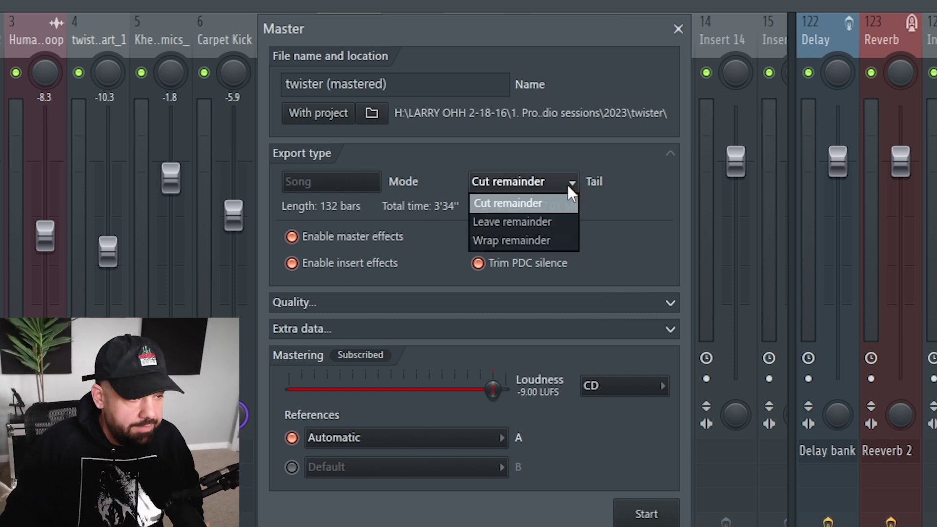
click(569, 221)
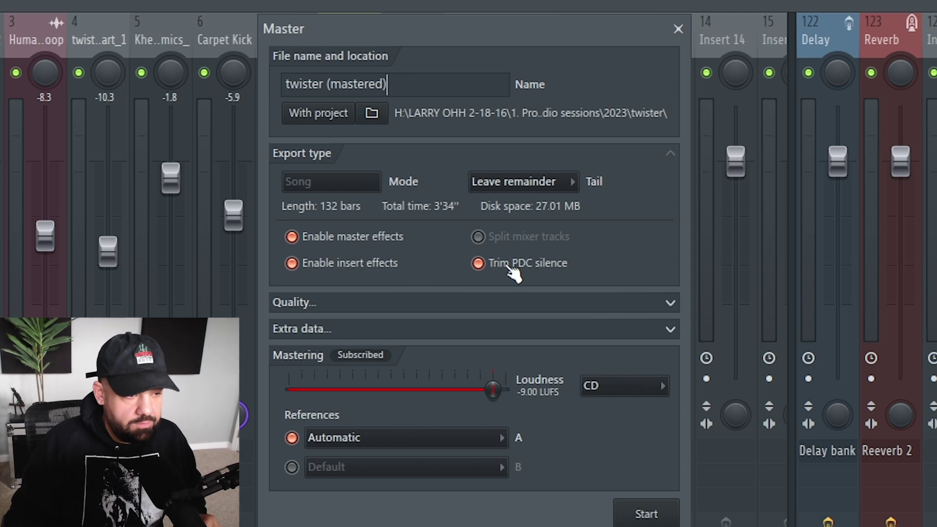
Expand the Quality section and bring up the Resampling choices
click(468, 302)
click(359, 332)
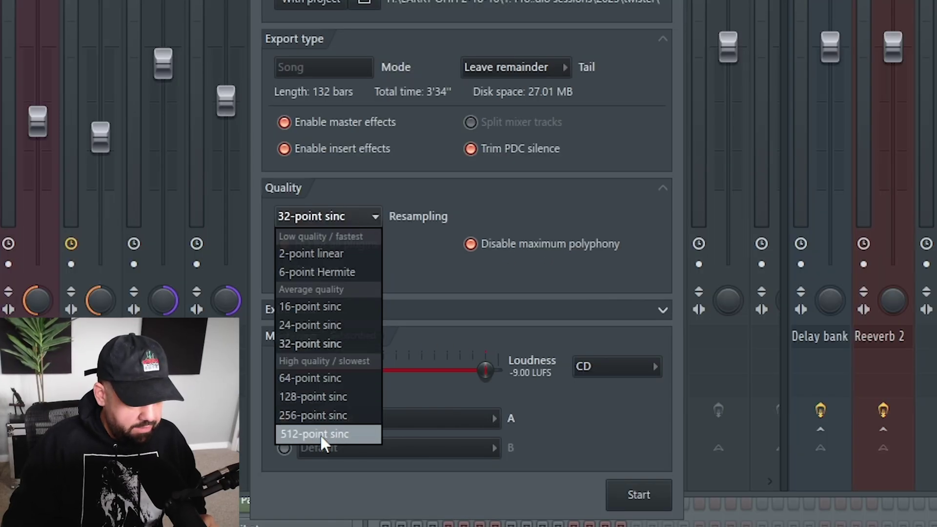
Set Resampling to 512-point sinc and reveal the Extra data options
click(300, 436)
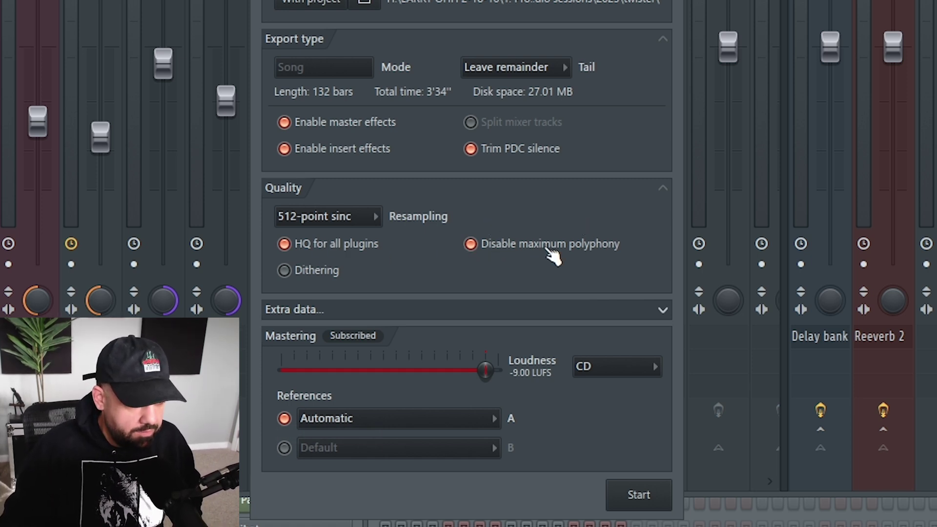
click(347, 310)
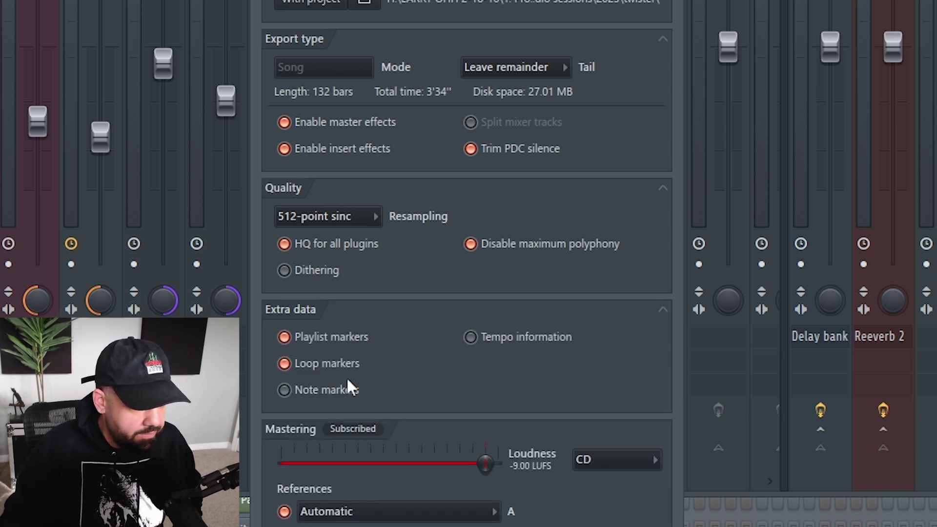
scroll(395, 90, down, 3)
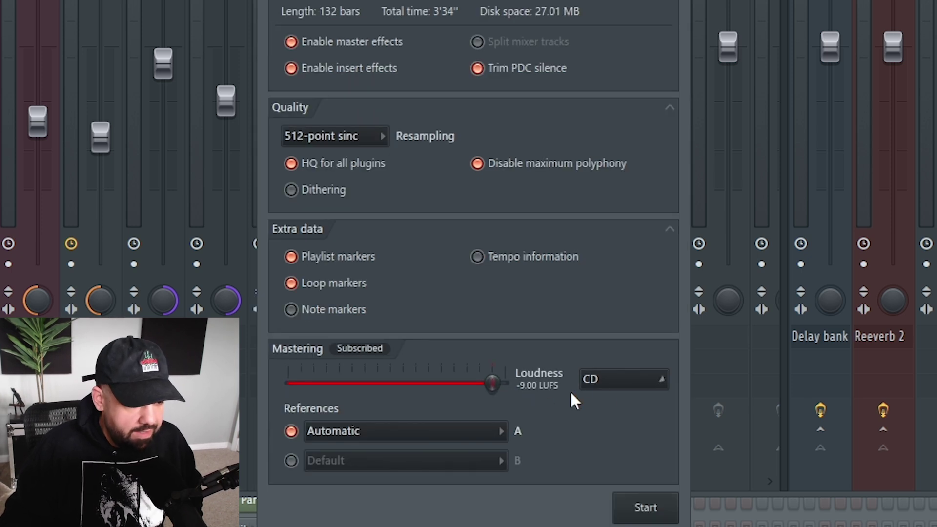
Set the mastering loudness target to the Spotify preset (-8 LUFS)
click(629, 385)
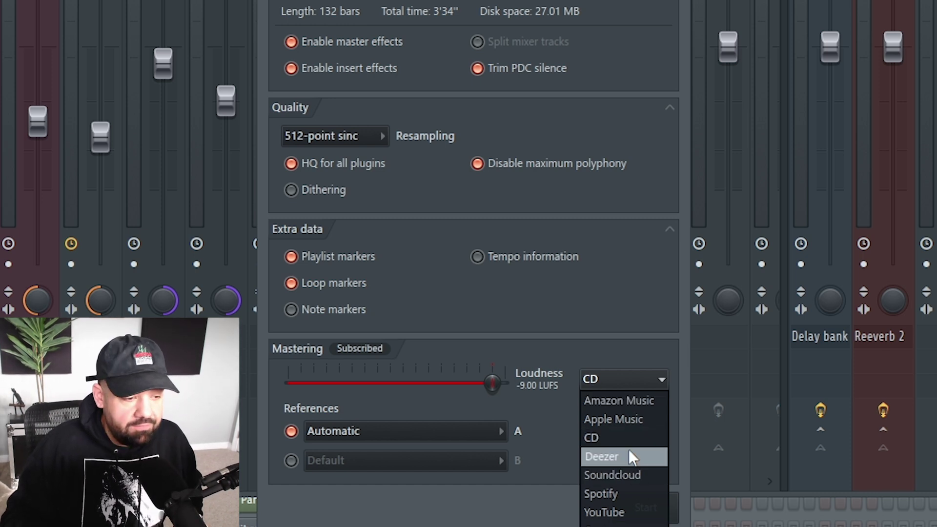
click(621, 497)
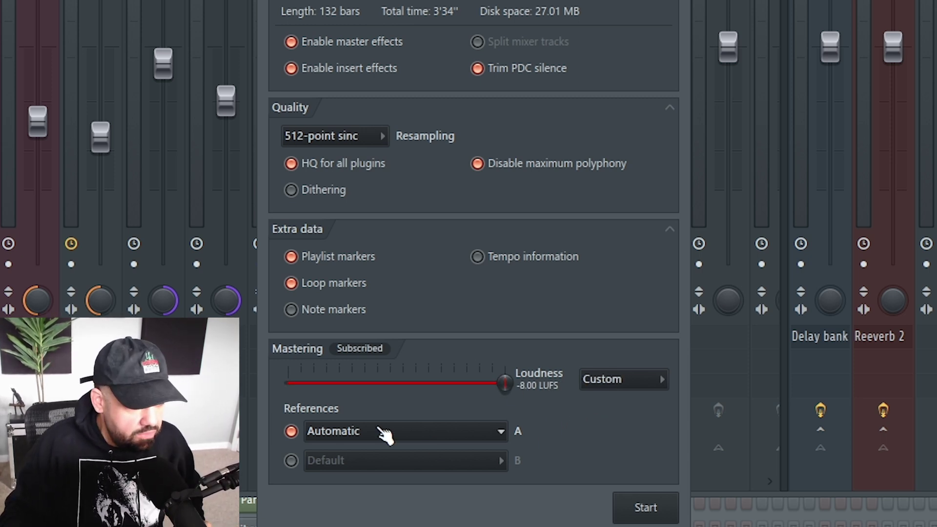
Use Hip Hop as reference A and keep Automatic as reference B
click(498, 434)
click(528, 434)
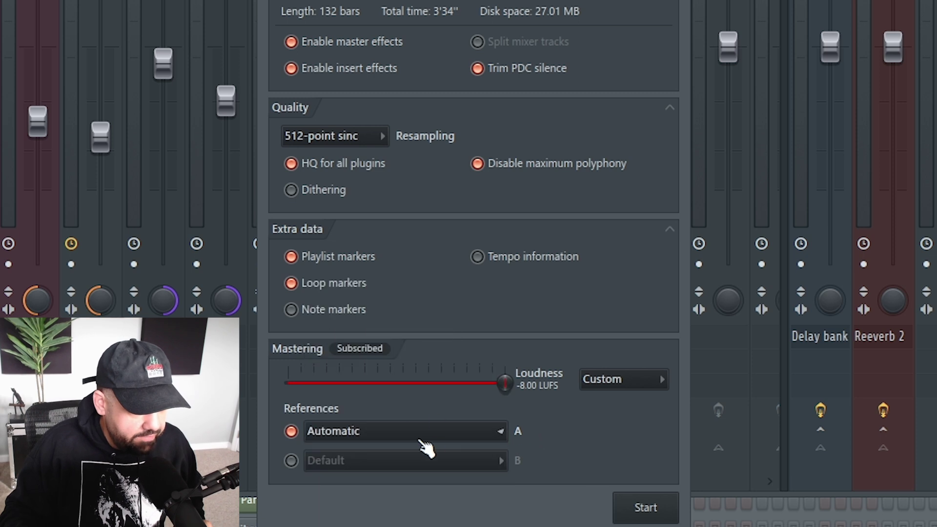
click(439, 433)
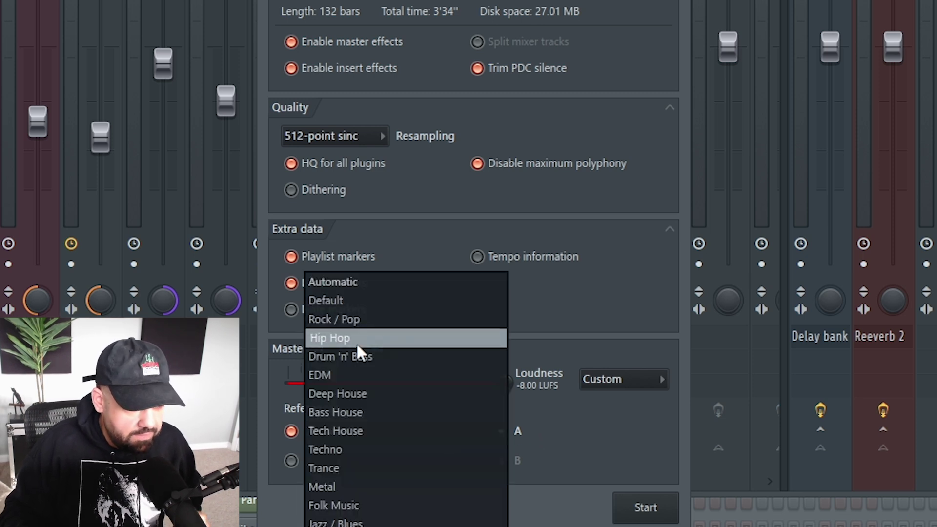
click(614, 442)
click(366, 434)
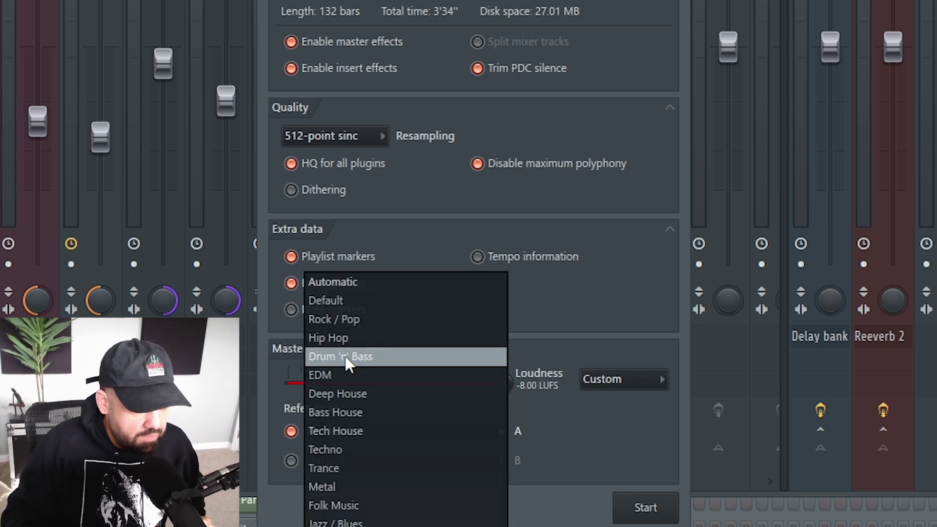
click(361, 336)
click(448, 460)
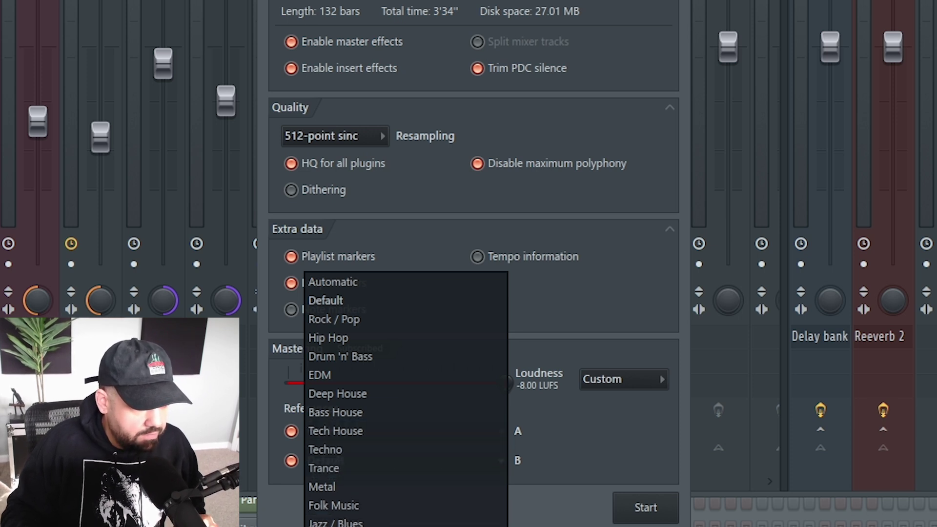
click(554, 501)
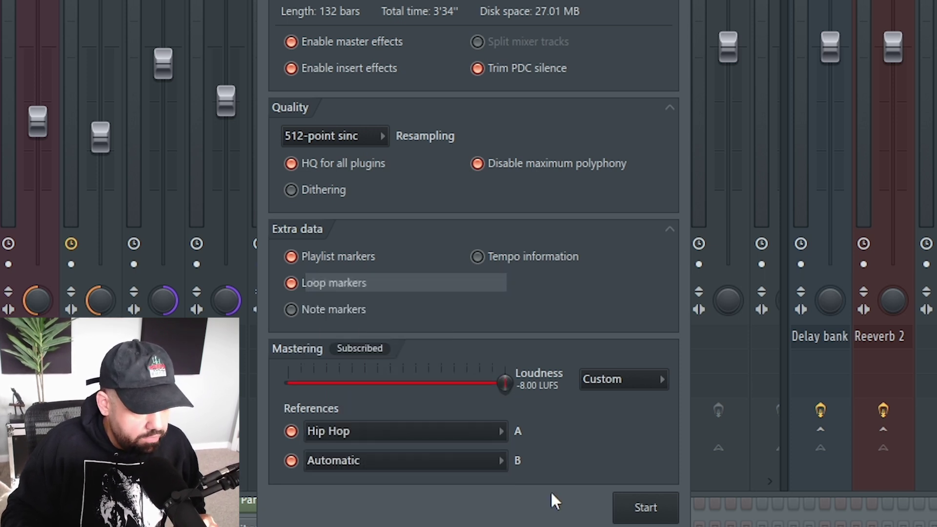
Render the master, overwriting the file, and begin auditioning the versions
click(646, 508)
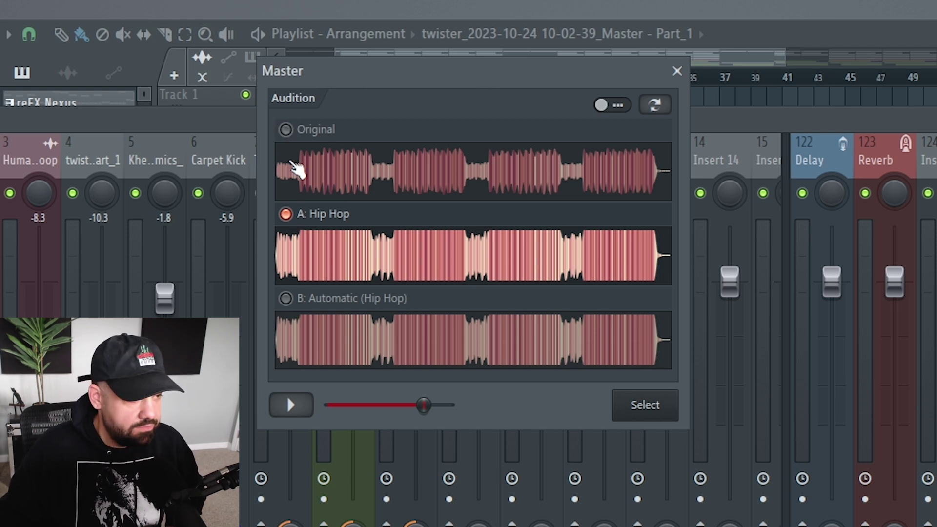
click(287, 131)
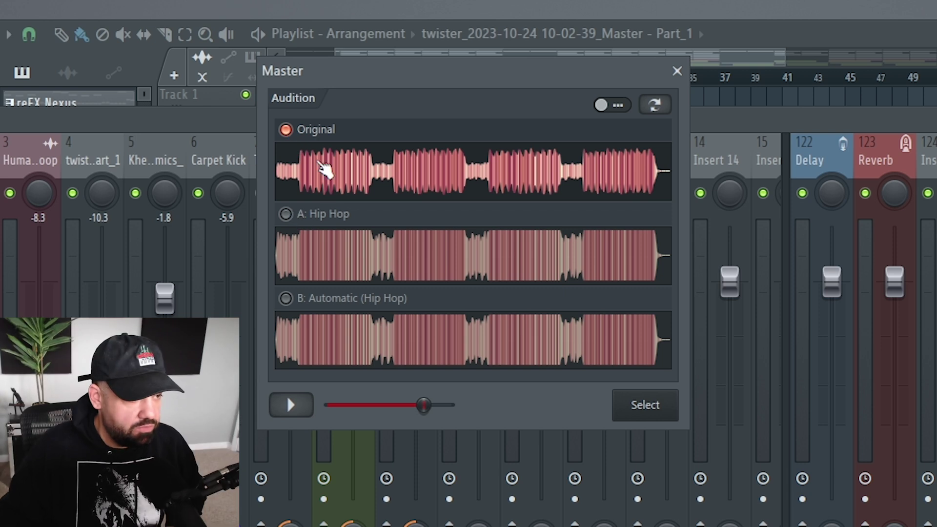
click(287, 215)
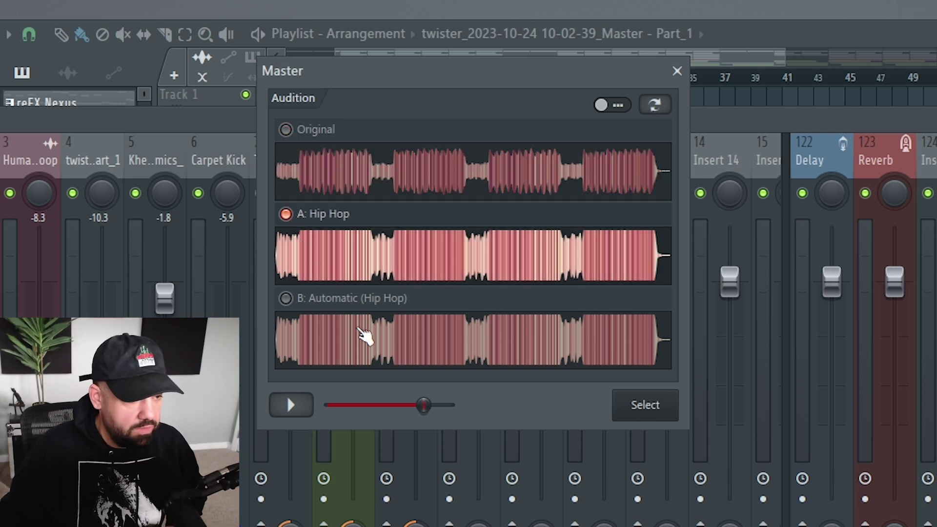
key(Up)
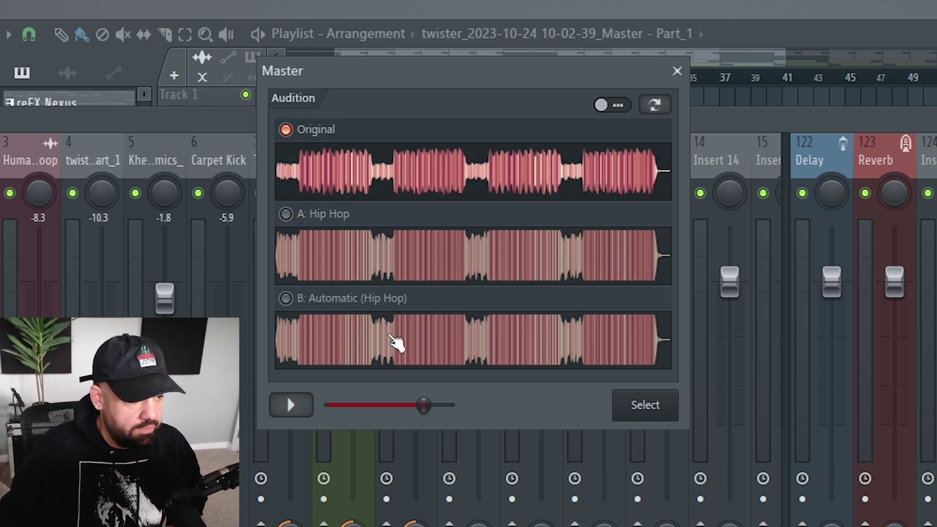
key(space)
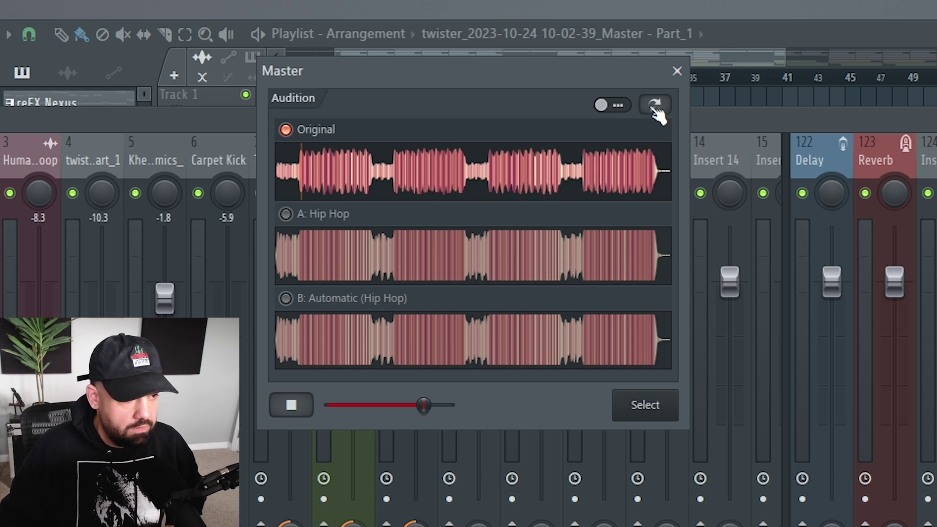
Compare Original, Hip Hop and Automatic masters, then keep the Hip Hop one as twister (mastered).wav
click(656, 106)
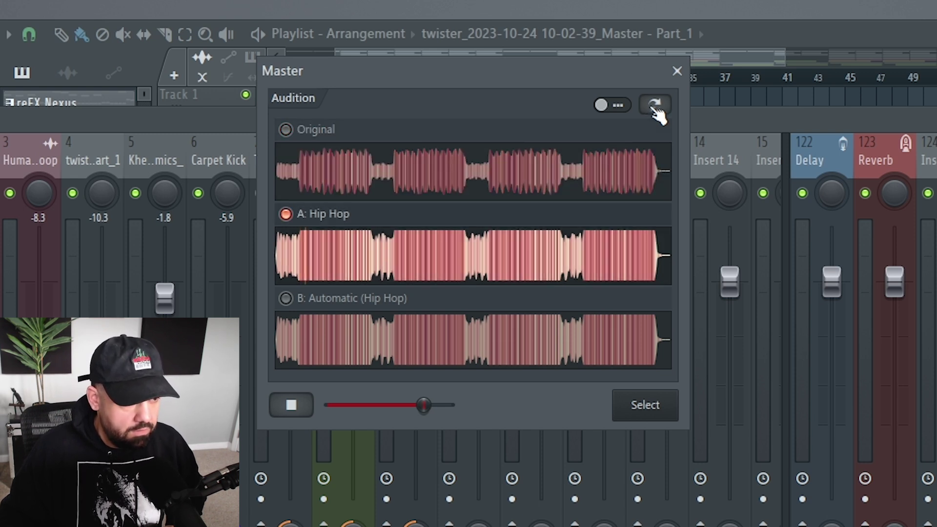
click(656, 106)
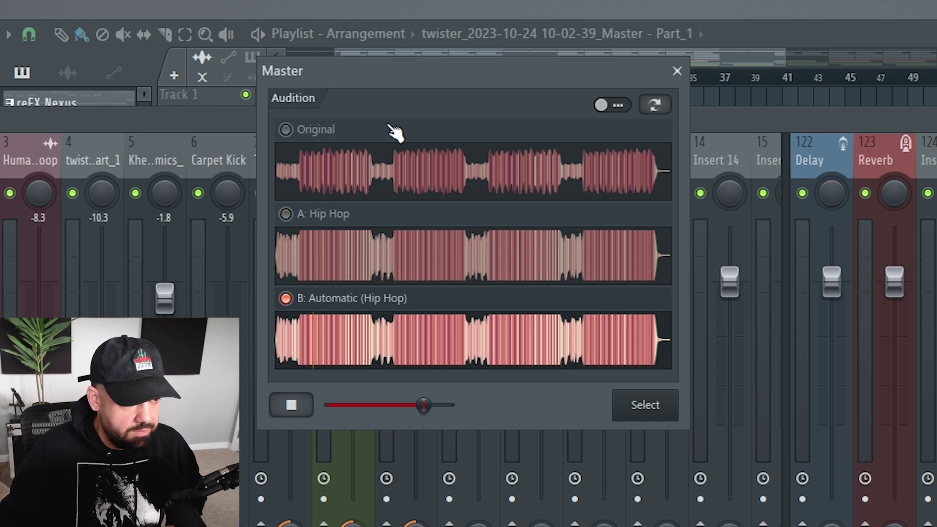
click(295, 141)
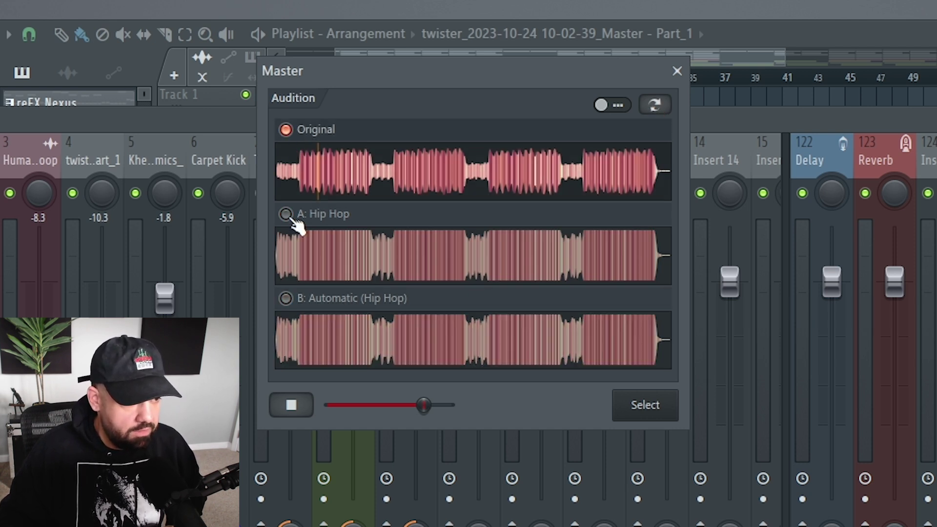
click(287, 215)
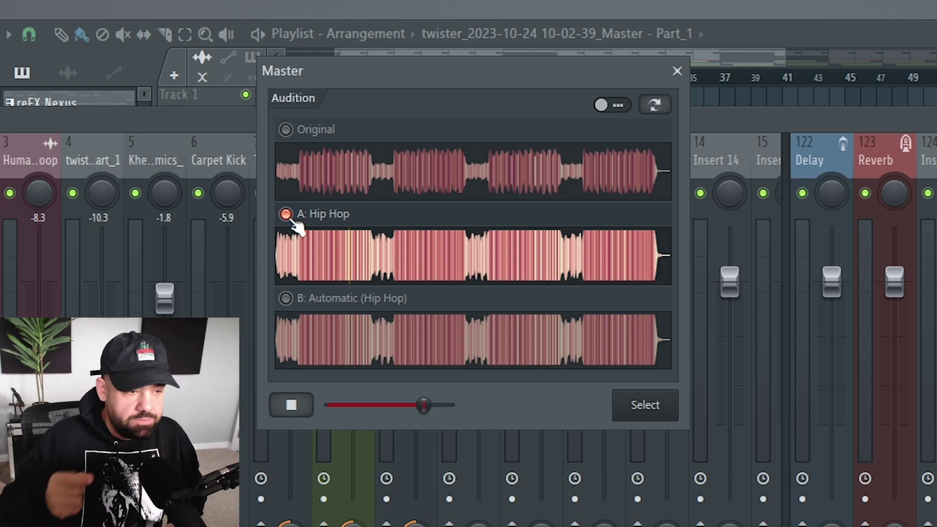
click(292, 220)
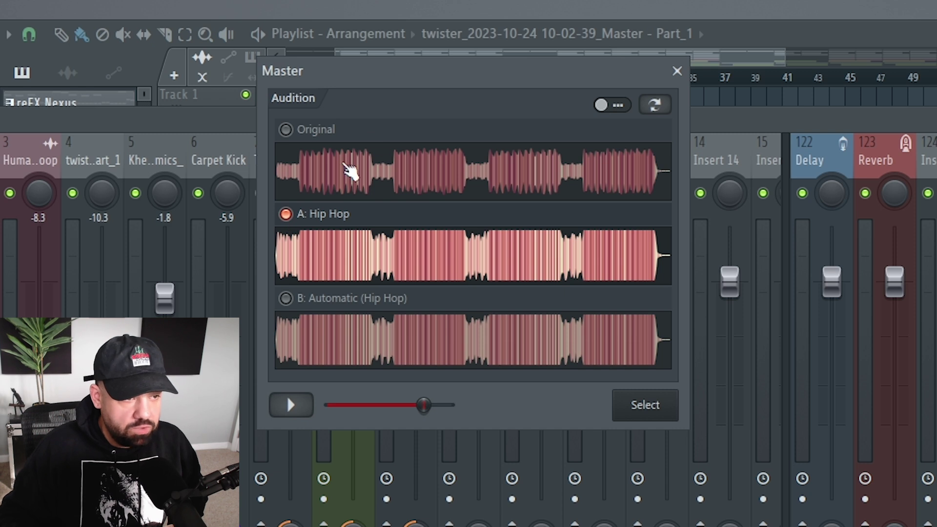
click(645, 405)
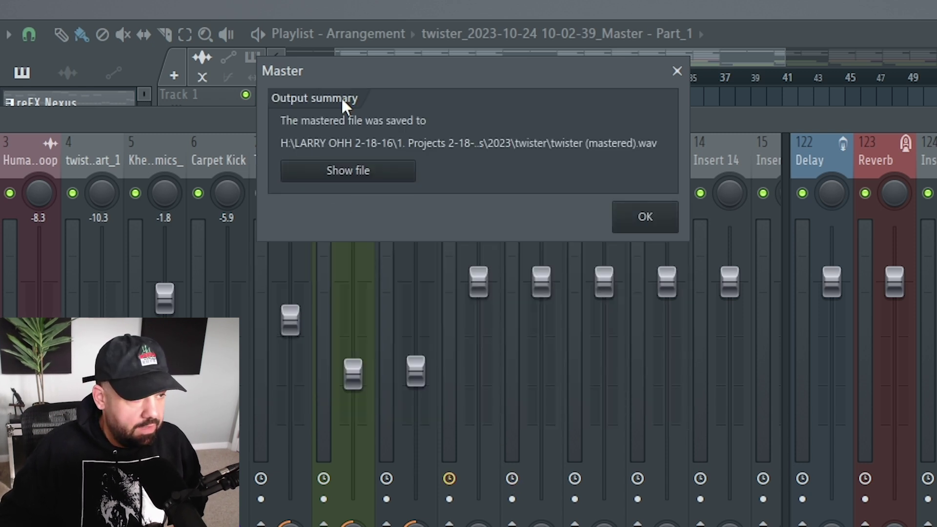